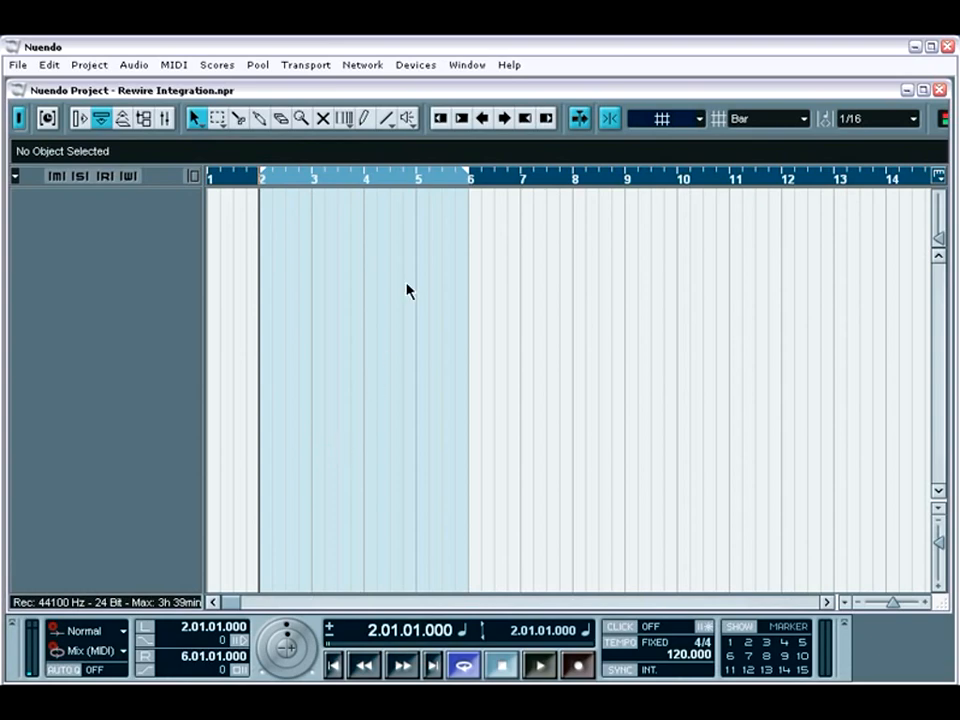
Open Reason's ReWire channel list, look through the available channels and close it
click(410, 66)
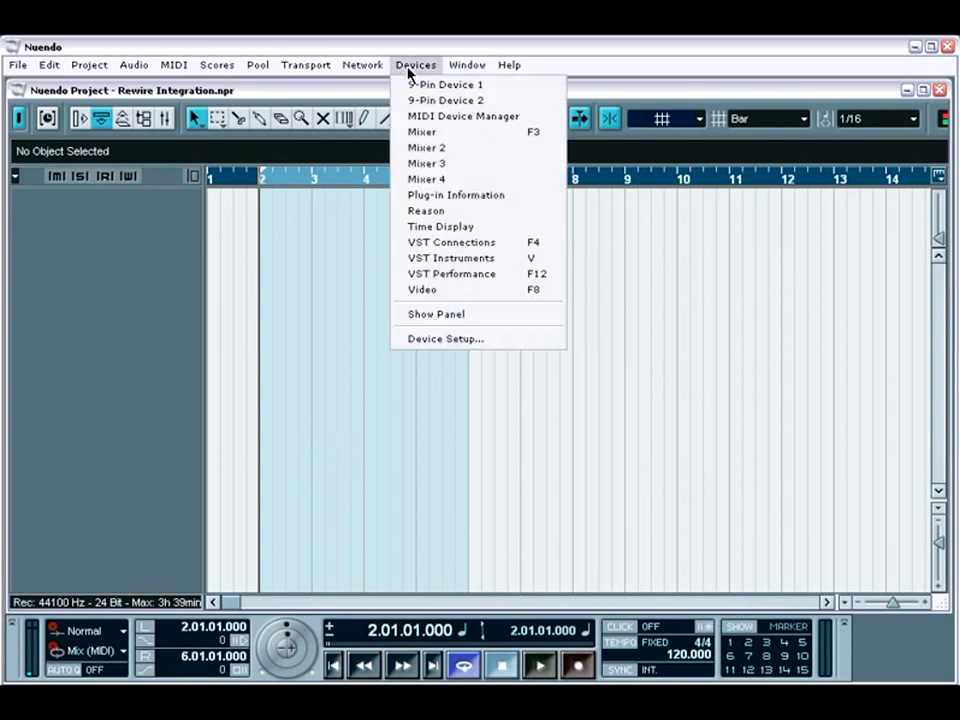
click(433, 212)
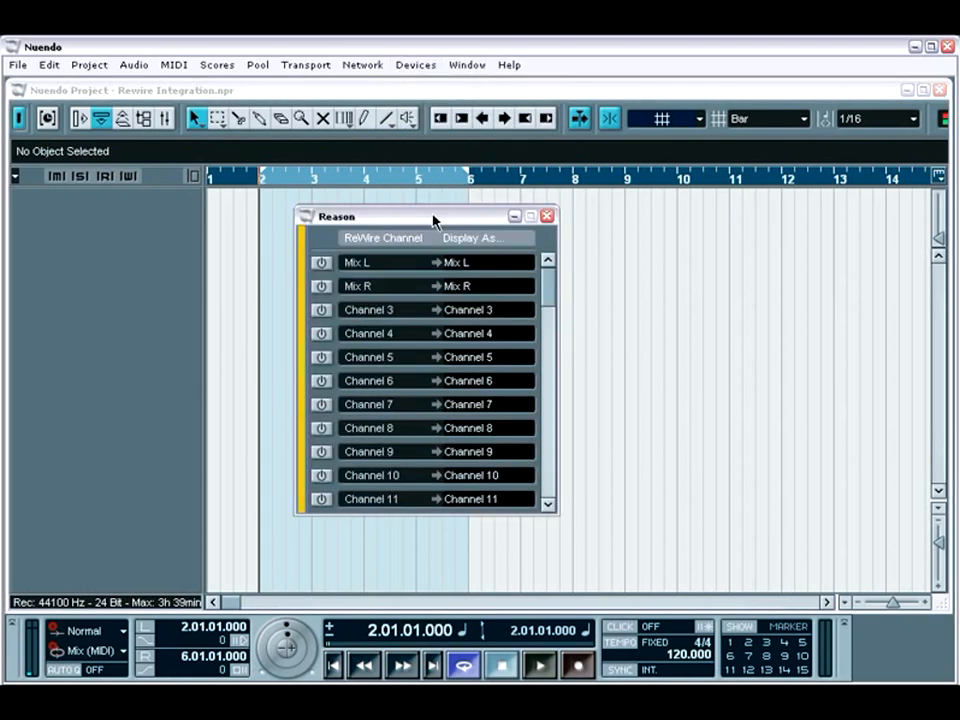
mouse_move(548, 270)
mouse_down()
mouse_move(553, 386)
mouse_move(551, 272)
mouse_up()
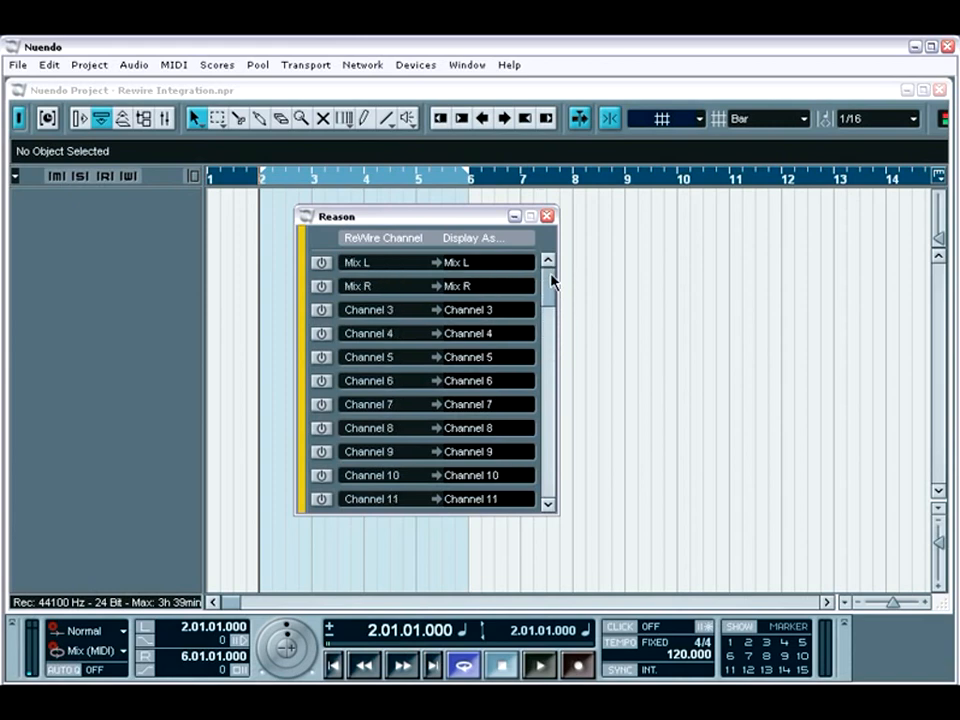
click(547, 217)
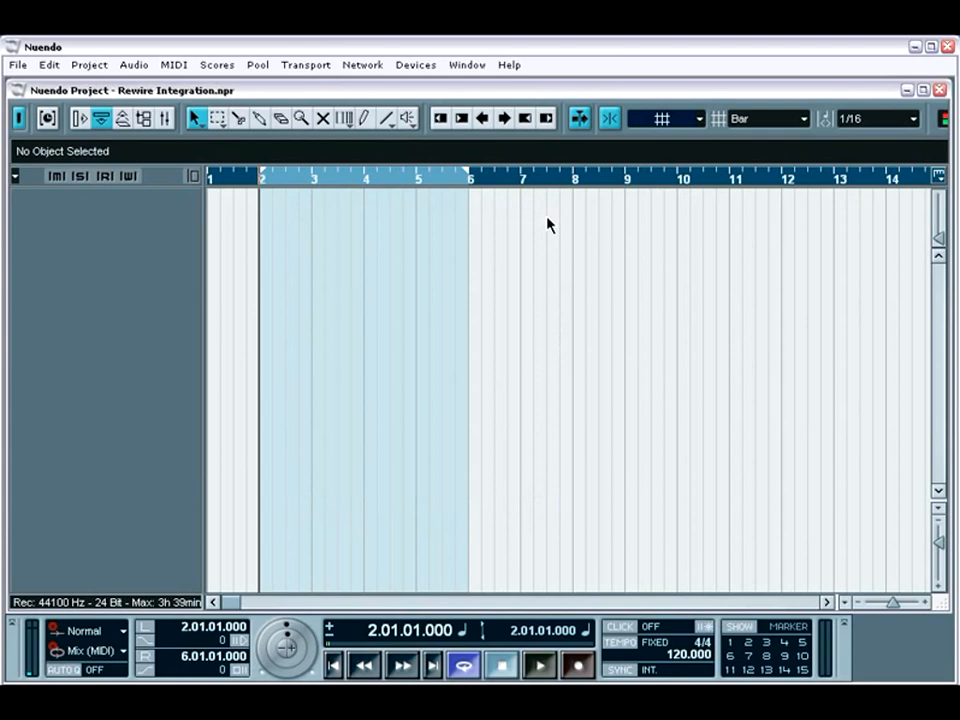
Switch to Reason to view its rack, and return to Nuendo to show the ReWire channel list
click(913, 47)
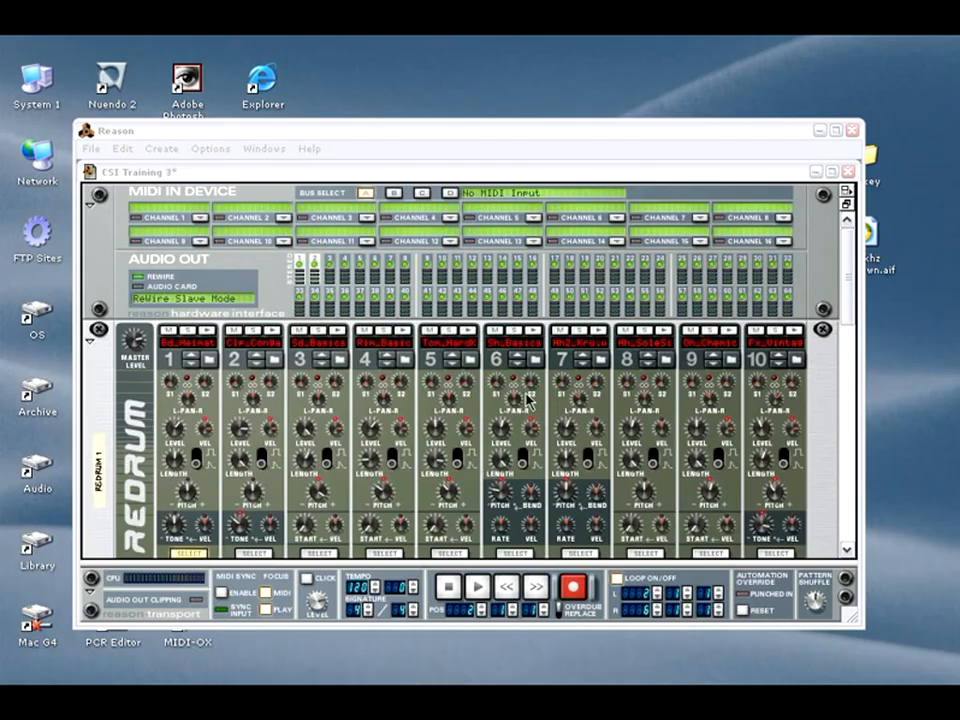
key(alt+Tab)
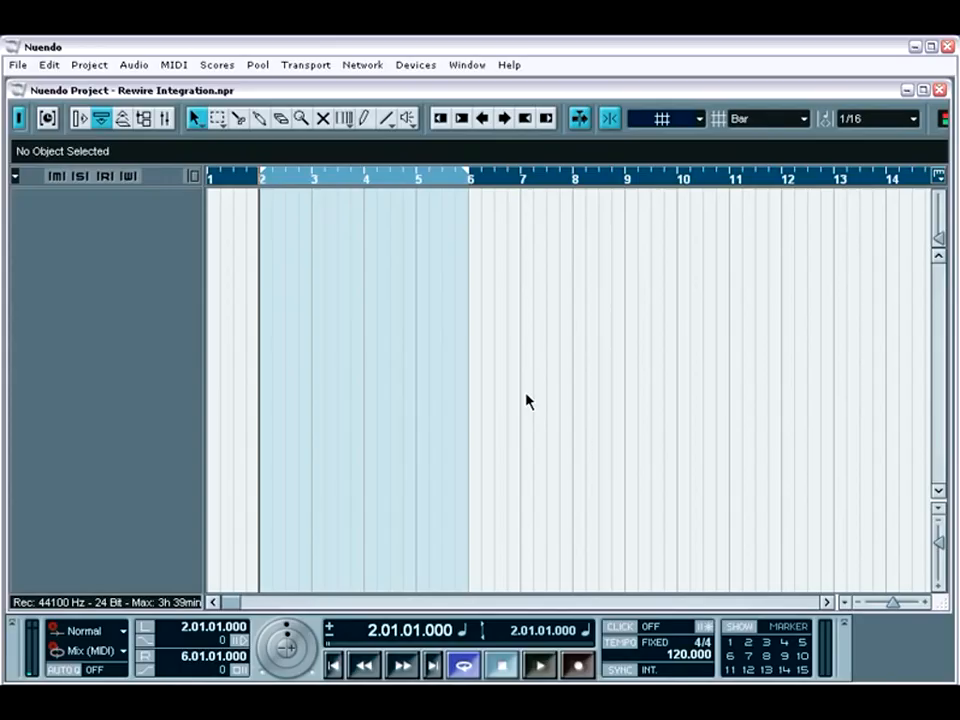
click(418, 65)
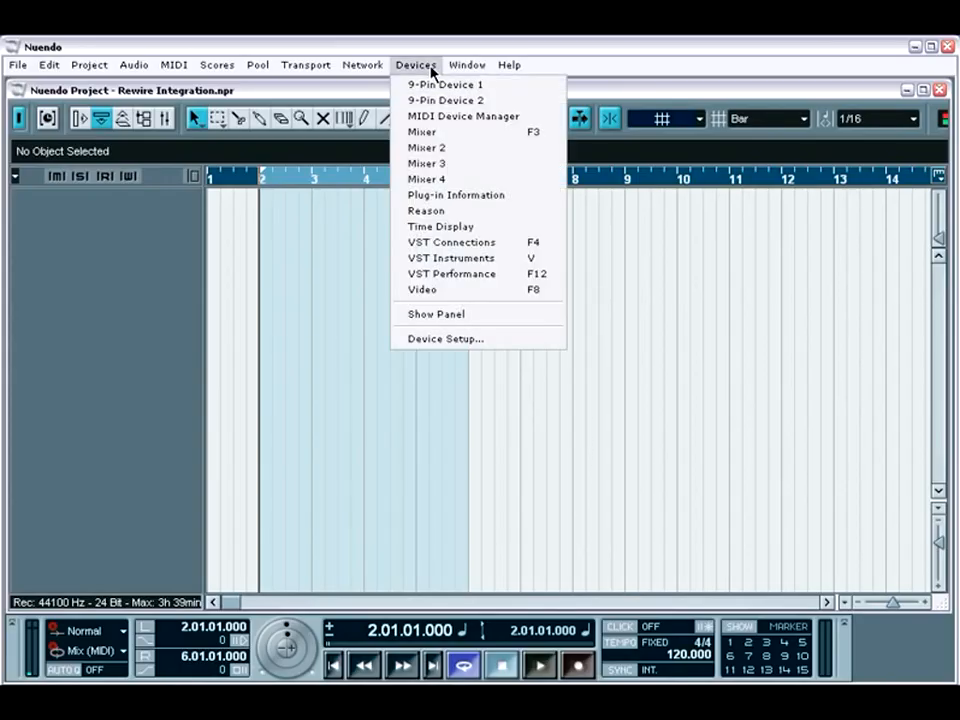
click(426, 211)
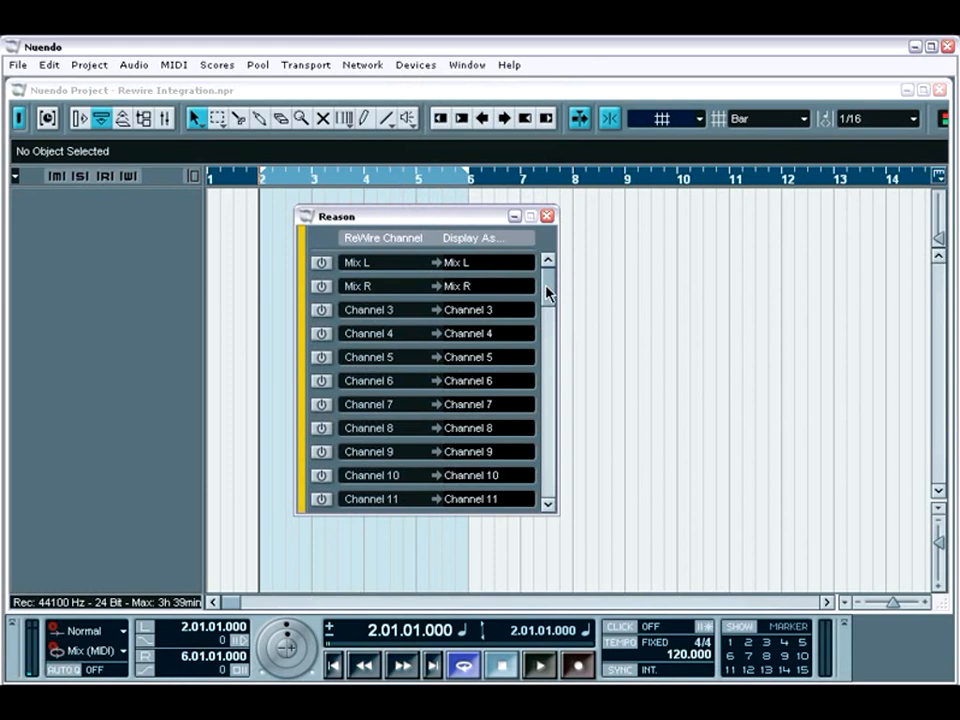
In Reason, flip the rack and connect Redrum 1's left and right stereo outputs to hardware interface audio inputs 1 and 2
key(alt)
key(alt+Tab)
key(Tab)
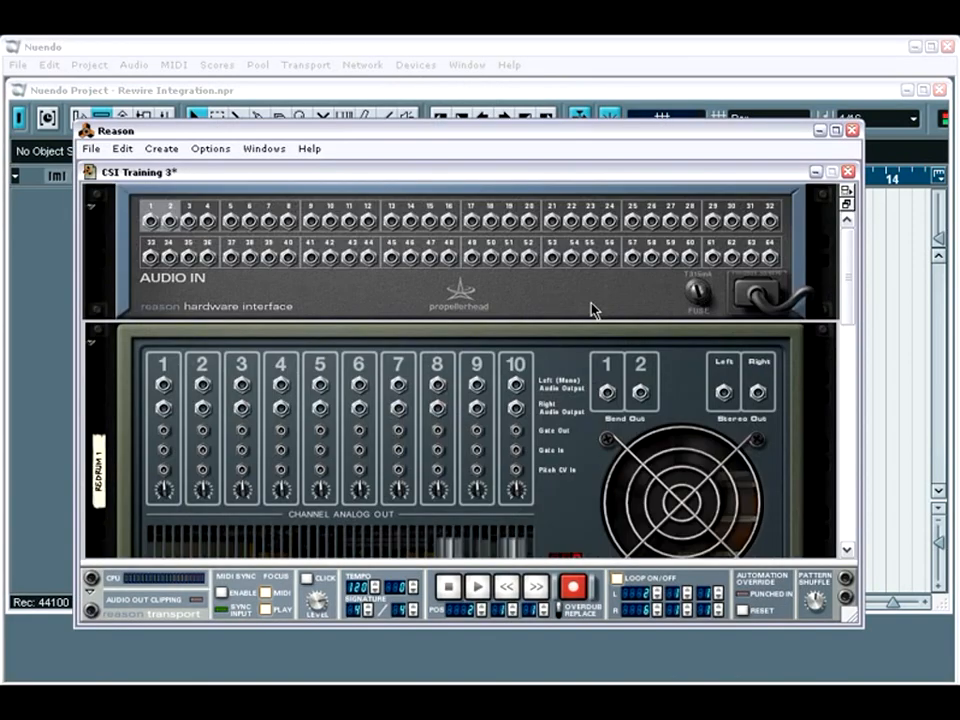
click(722, 393)
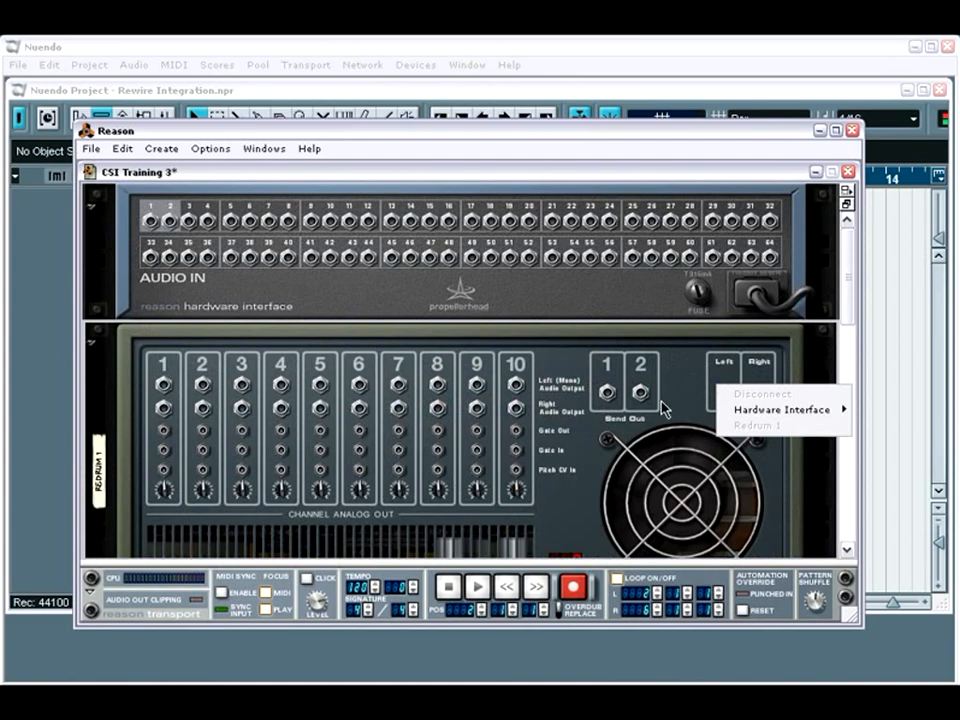
click(718, 403)
drag(722, 393, 150, 222)
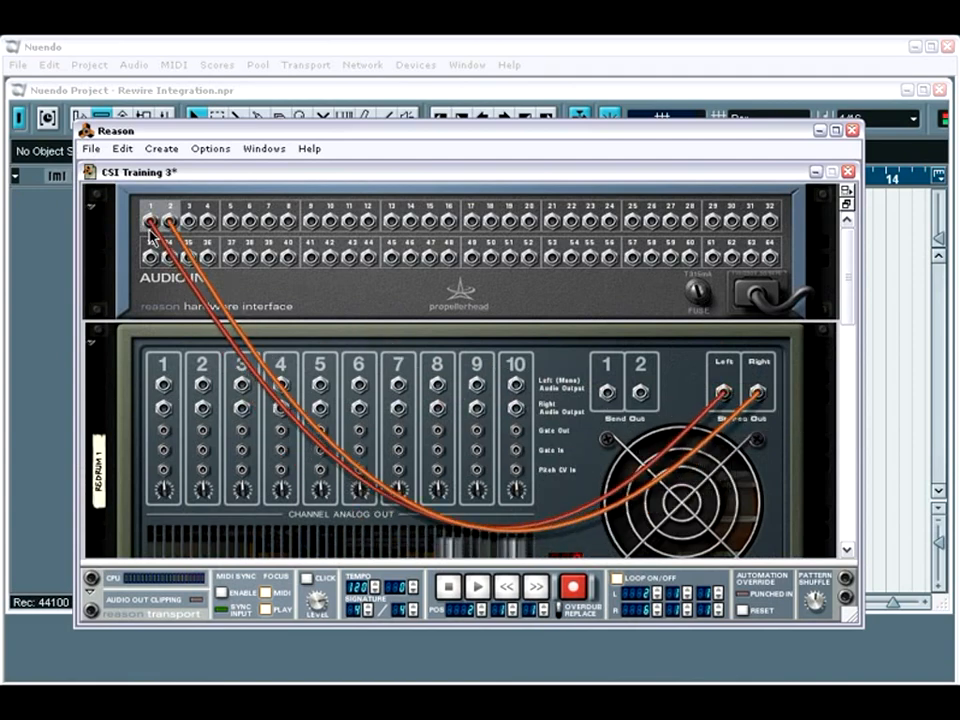
Return to Nuendo and activate the Mix L and Mix R ReWire channels from Reason, moving the channel list clear of the tracks
key(Tab)
click(59, 255)
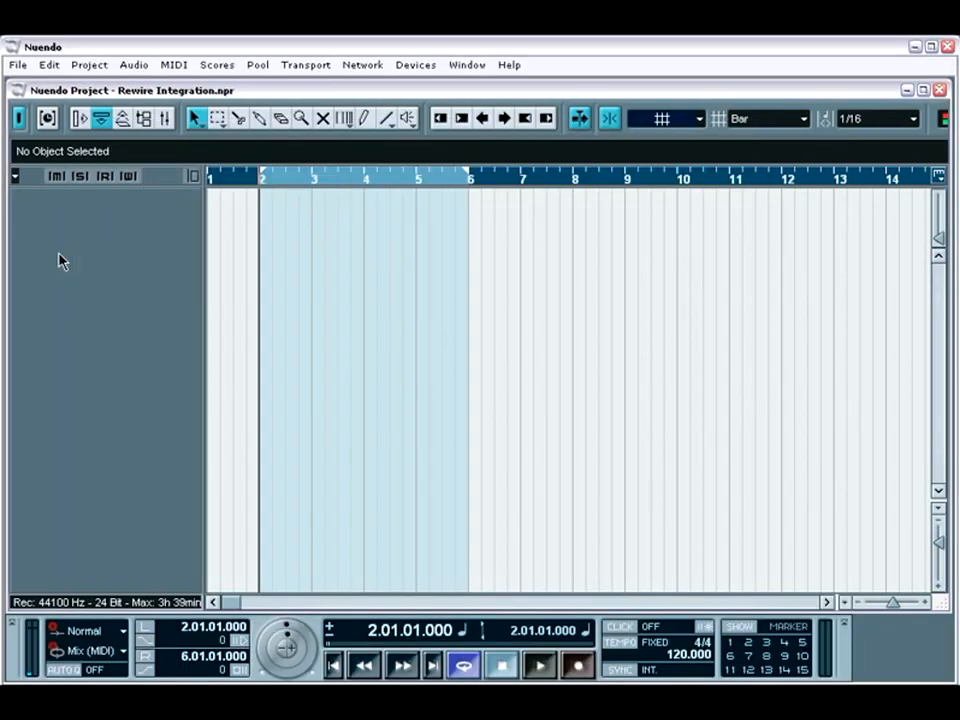
click(414, 65)
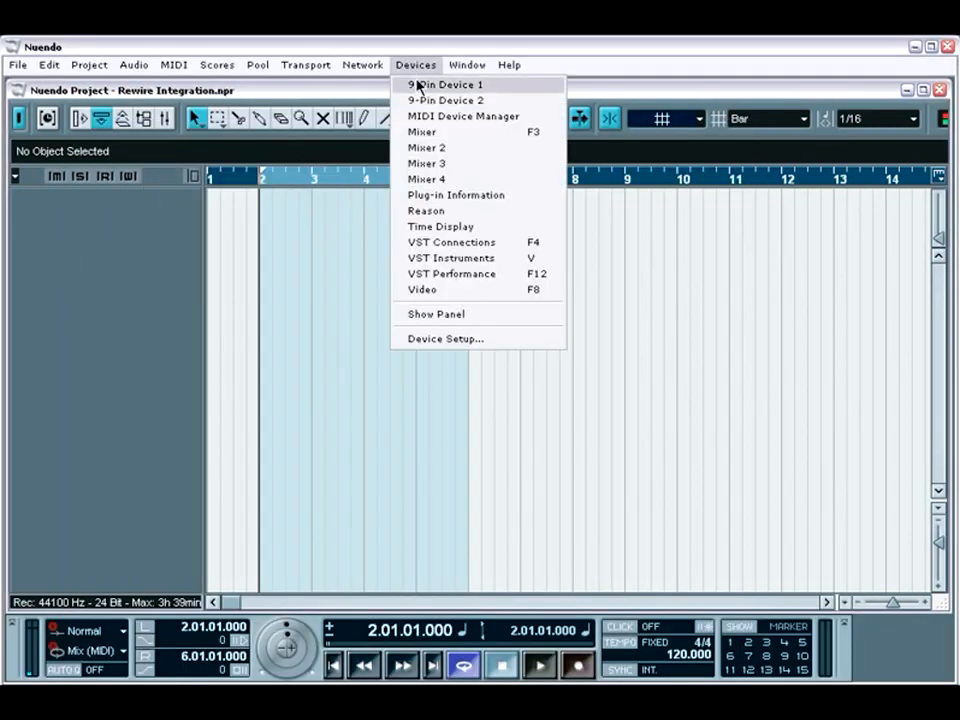
click(424, 211)
click(321, 263)
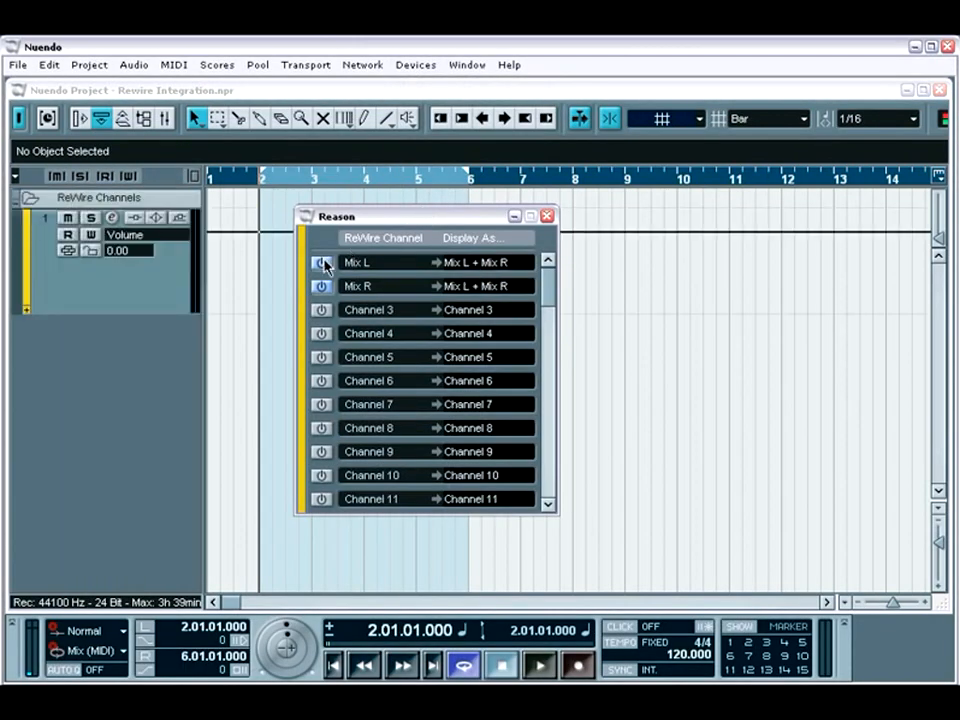
drag(396, 221, 599, 280)
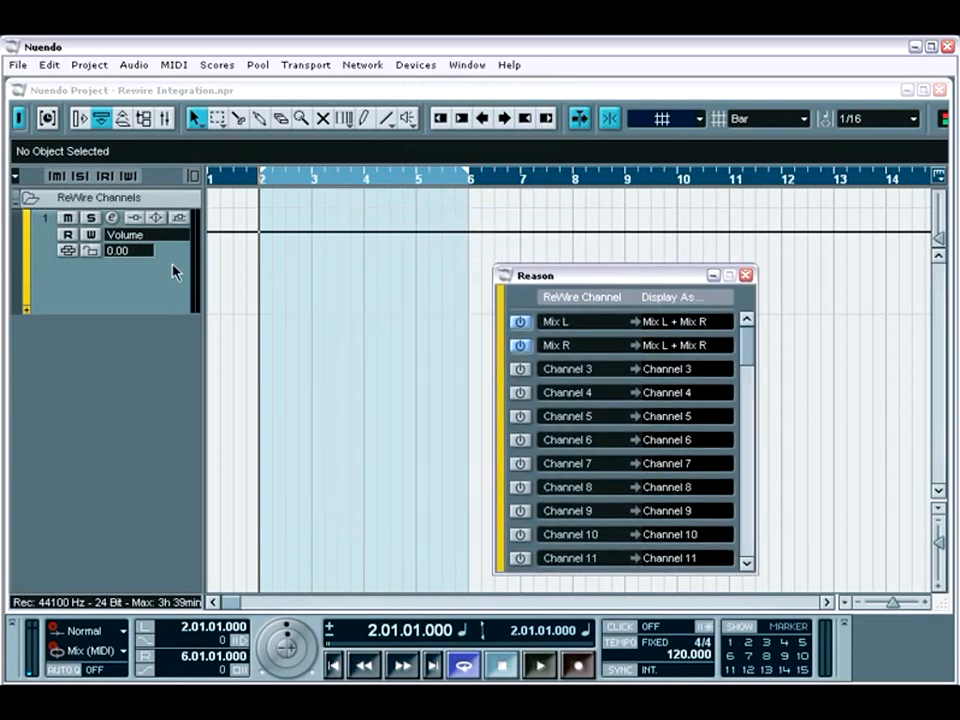
Show the mixer, start playback and raise the Mix L + Mix R fader to about 0.33 dB
key(F3)
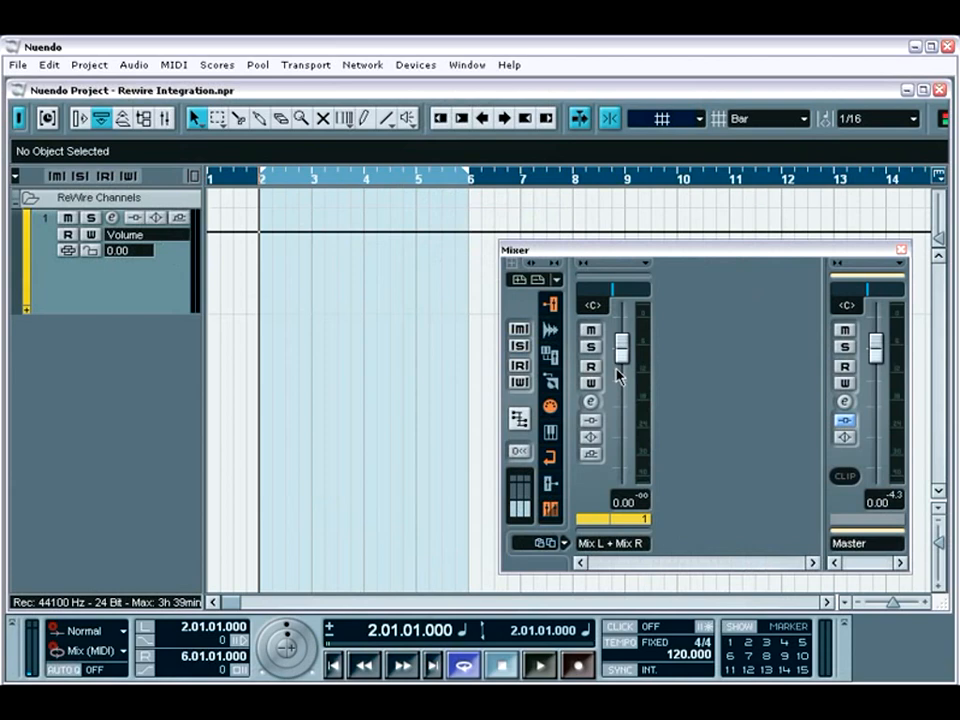
key(space)
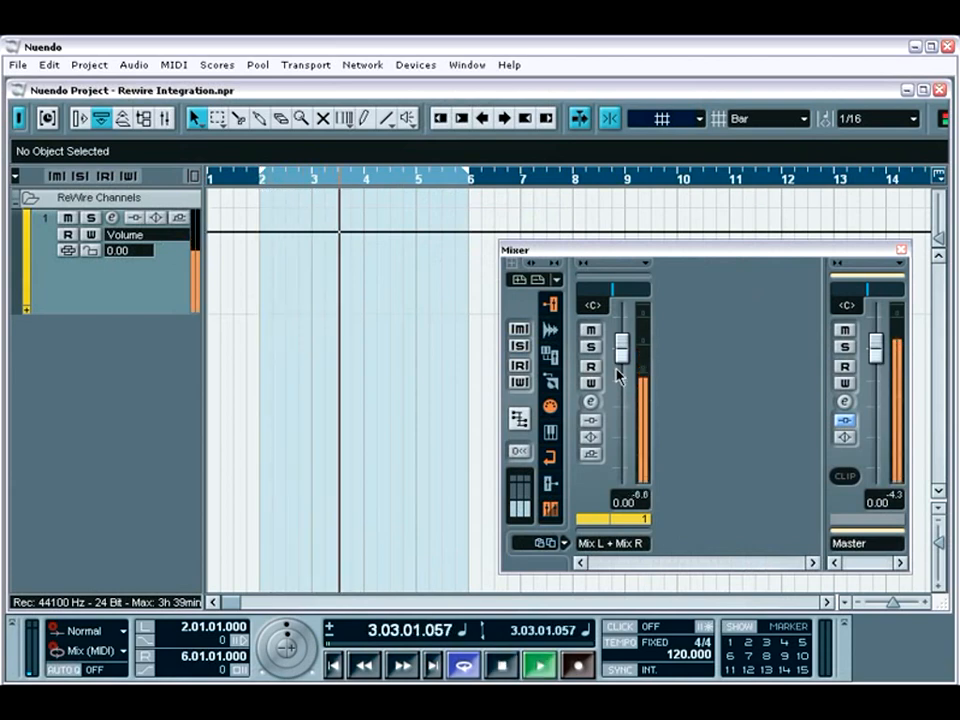
mouse_move(622, 352)
mouse_down()
mouse_move(621, 441)
mouse_move(620, 350)
mouse_up()
Examine the Mix L + Mix R channel settings and the plug-ins available for its first insert, and close the settings
click(590, 401)
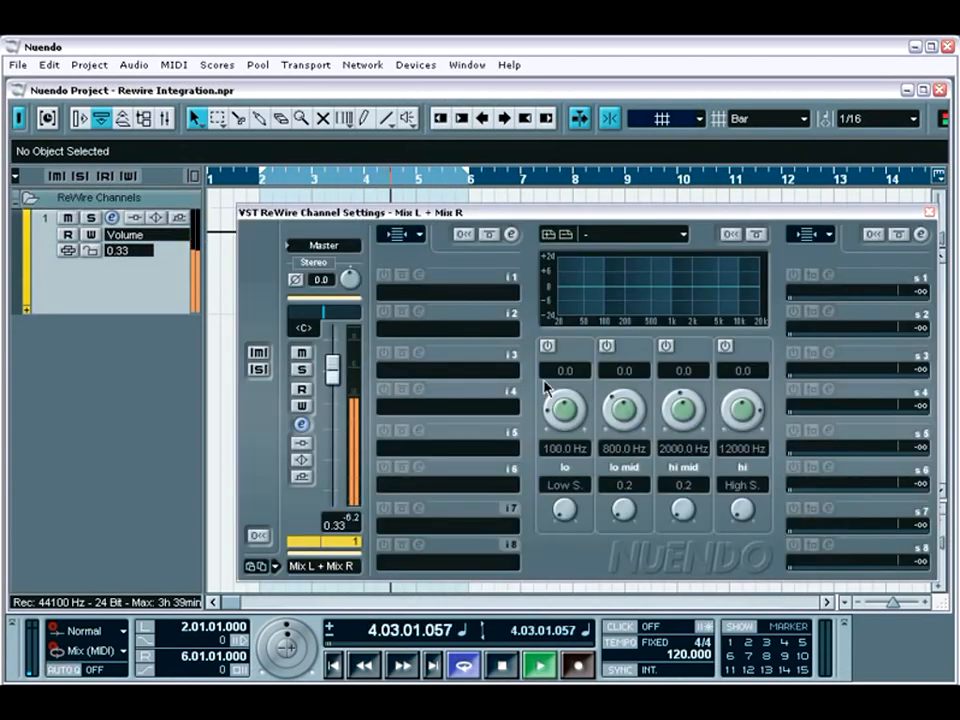
click(447, 296)
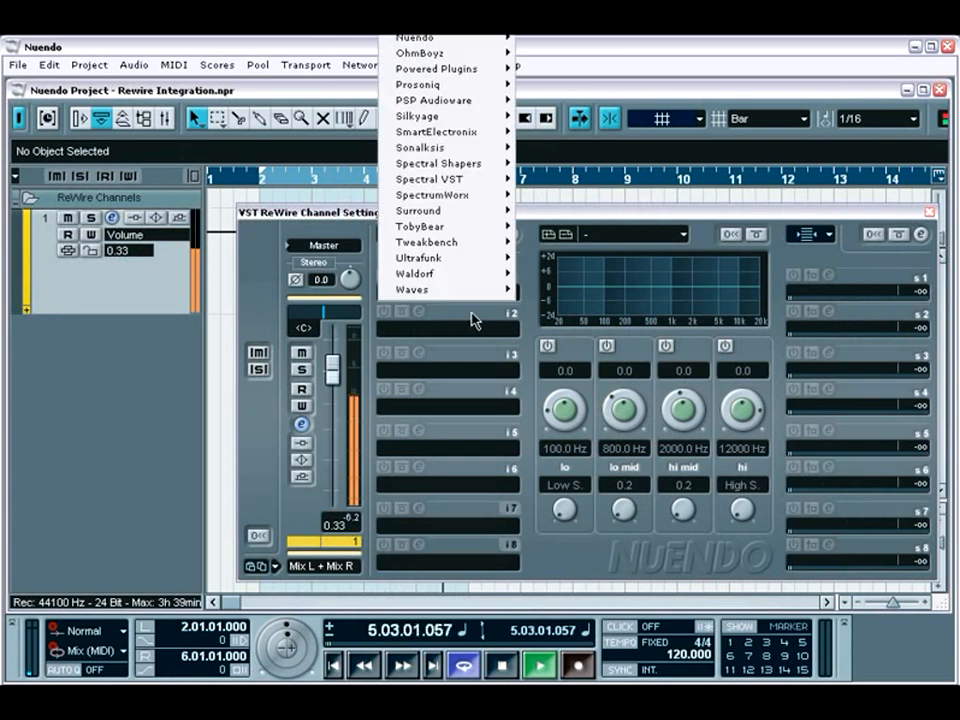
click(527, 339)
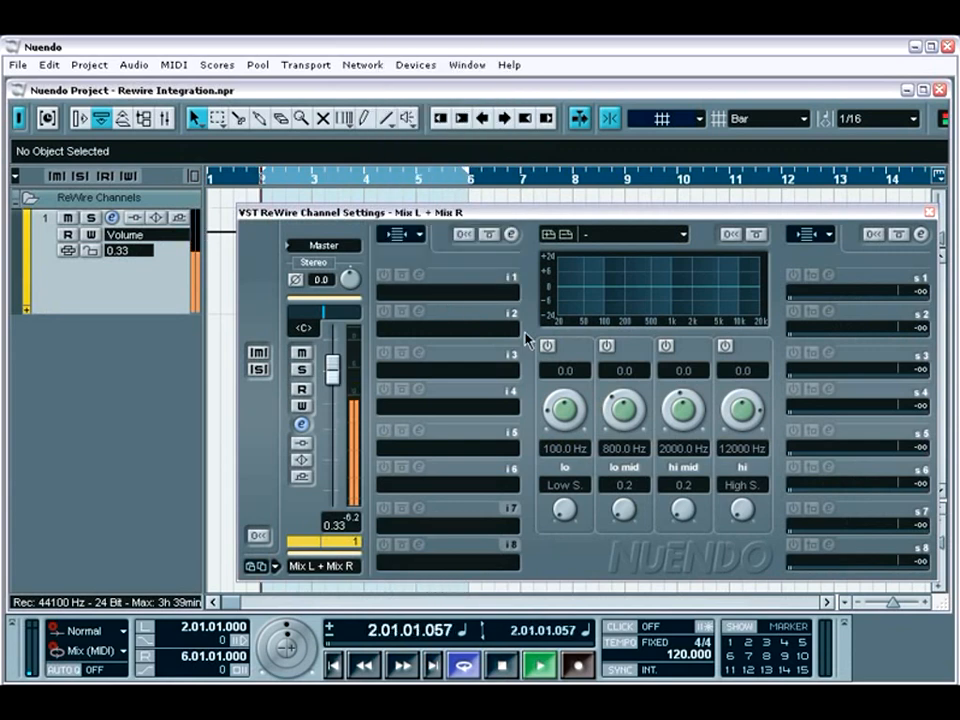
click(930, 213)
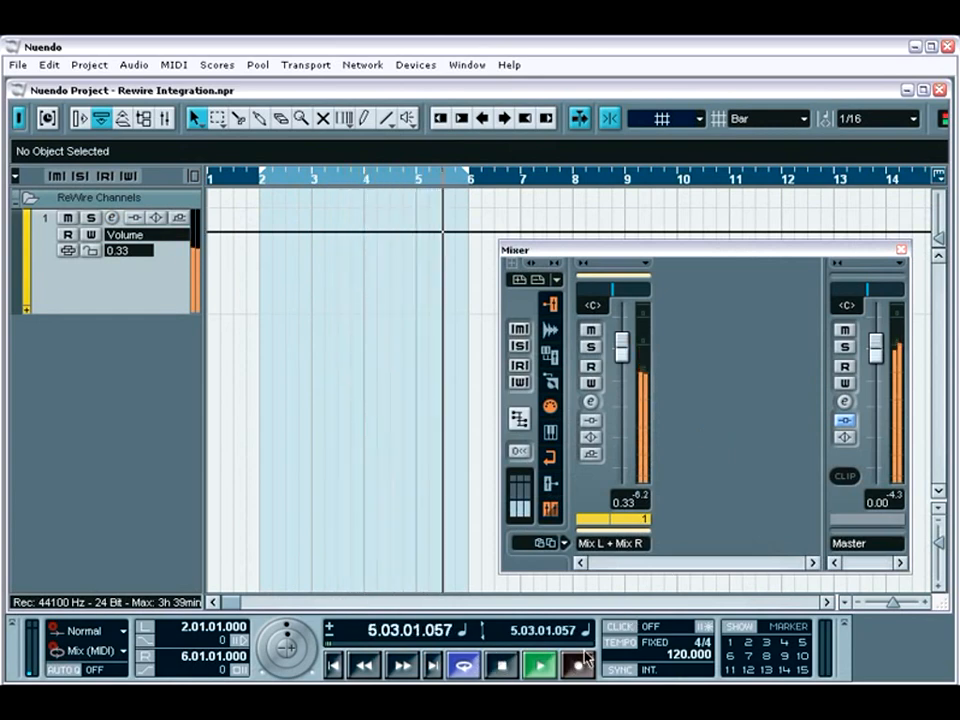
Lower the project tempo to 95 BPM during playback, stop at the loop start and close the mixer
scroll(697, 656, down, 20)
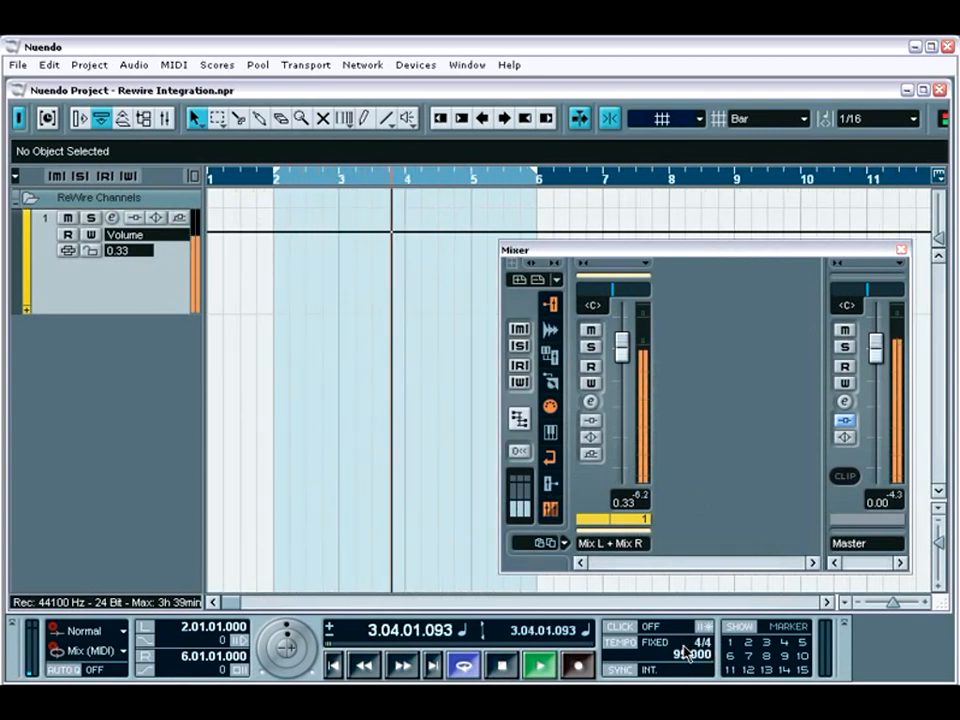
scroll(686, 652, down, 1)
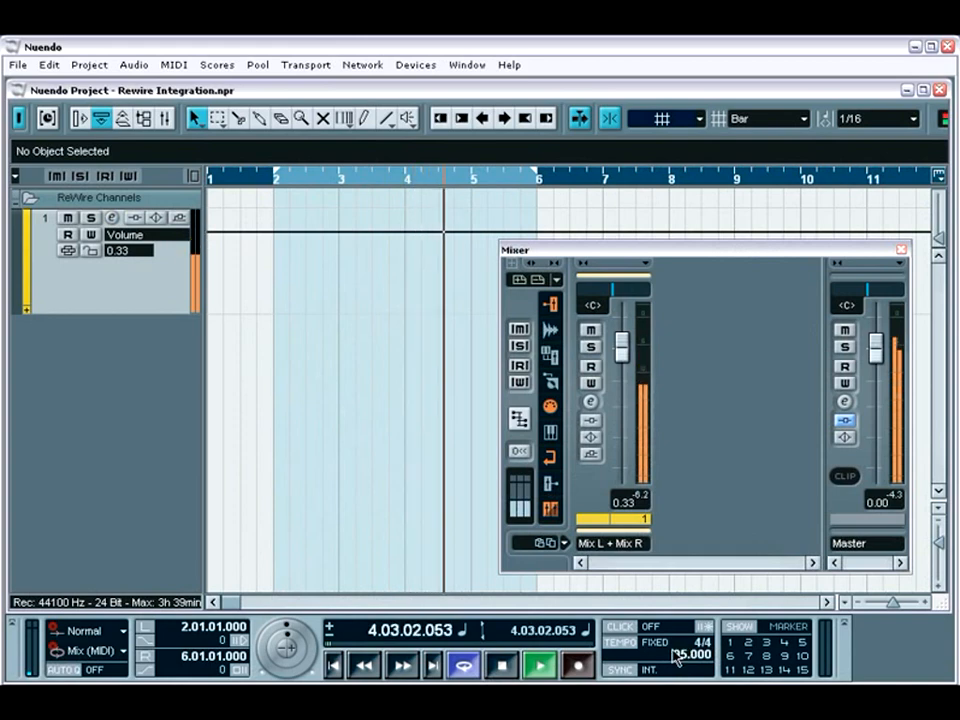
click(501, 666)
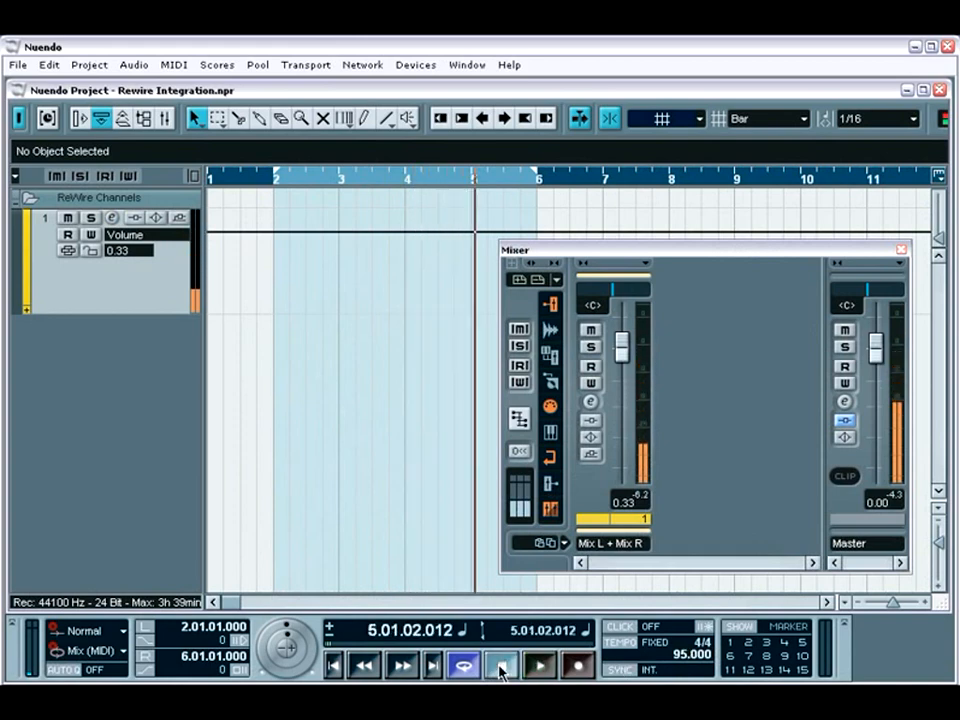
click(501, 666)
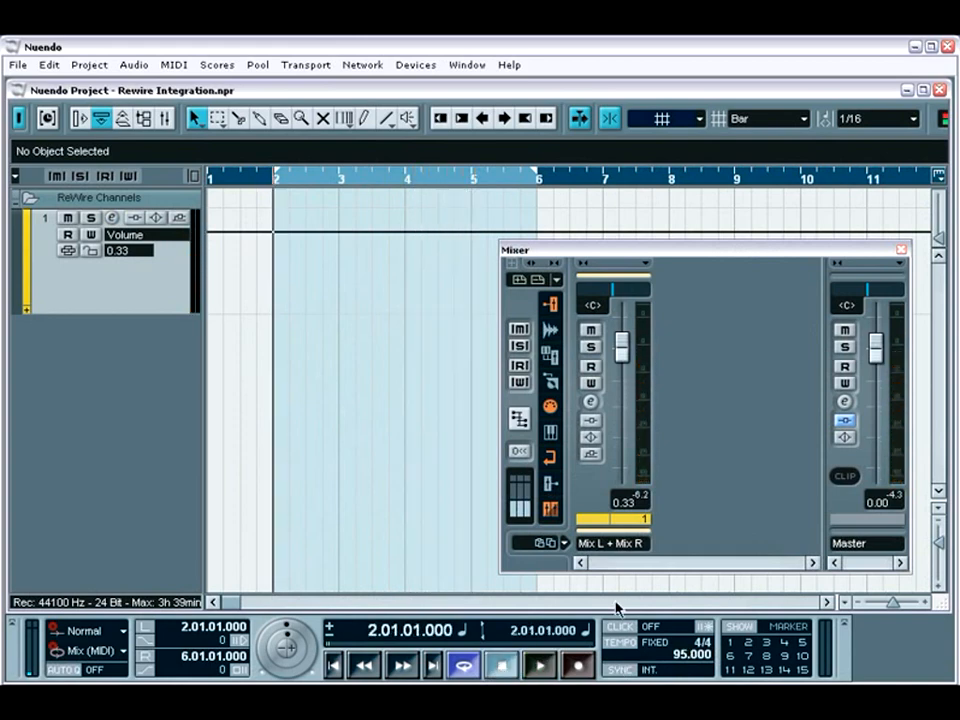
click(902, 250)
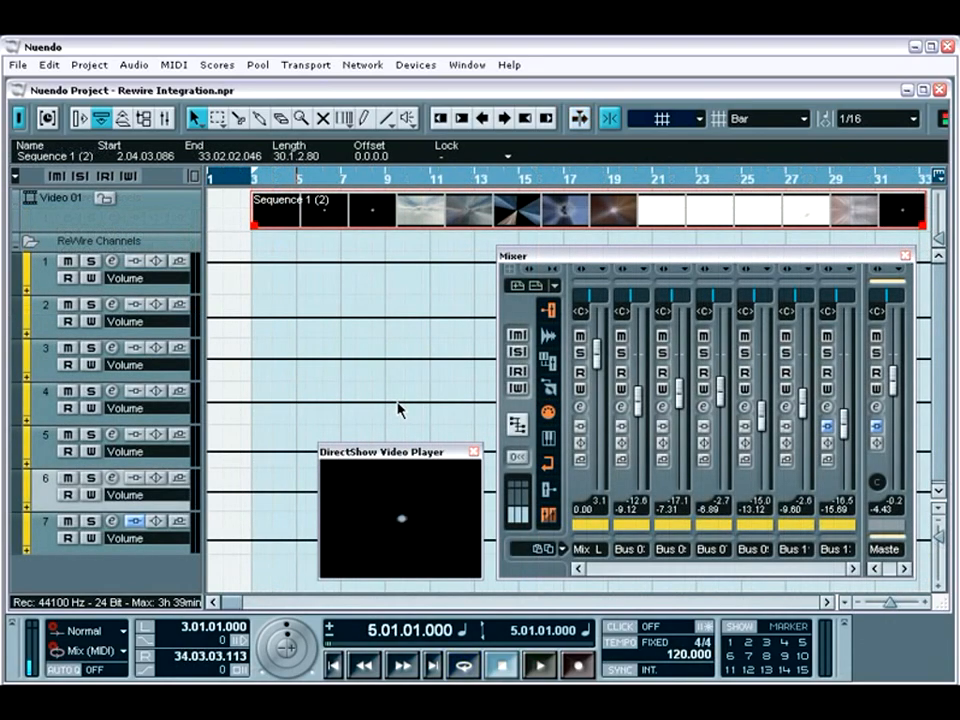
Play the video project synced with Live through ReWire and set its tempo to 100 BPM
key(space)
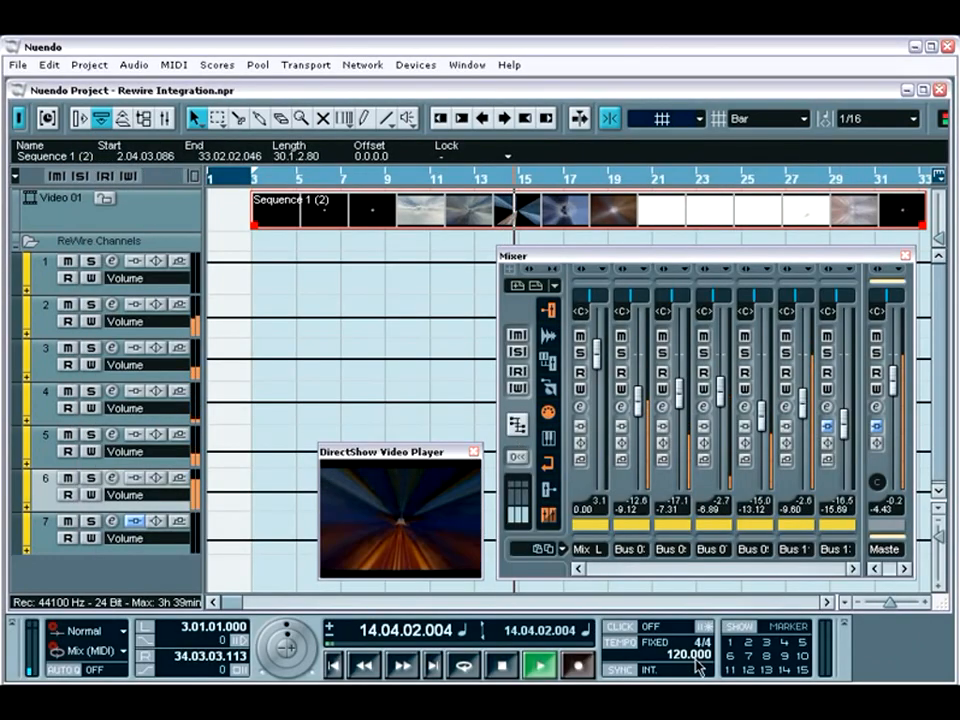
double_click(696, 659)
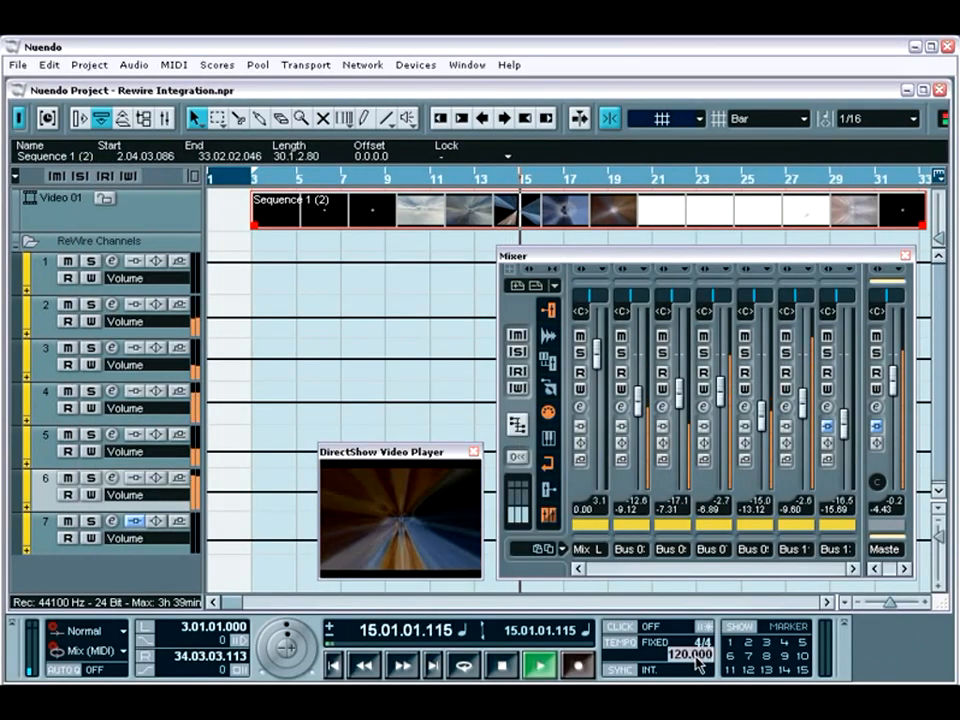
text(100)
key(Return)
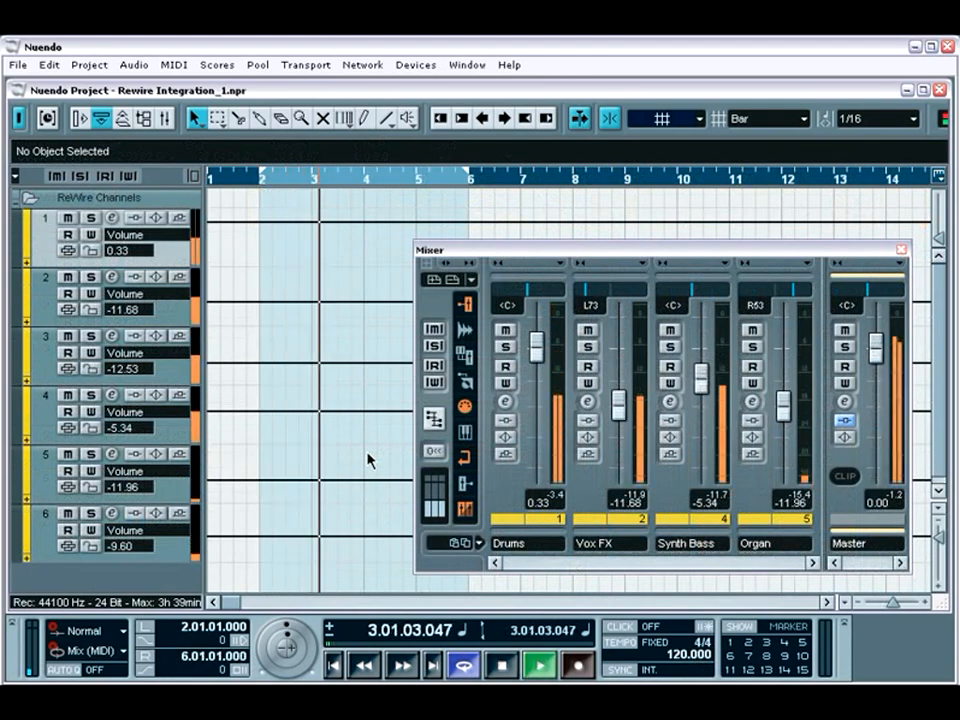
Switch to Reason to look through the CSI Training 2 rack devices during playback, and return to Nuendo
key(alt+Tab)
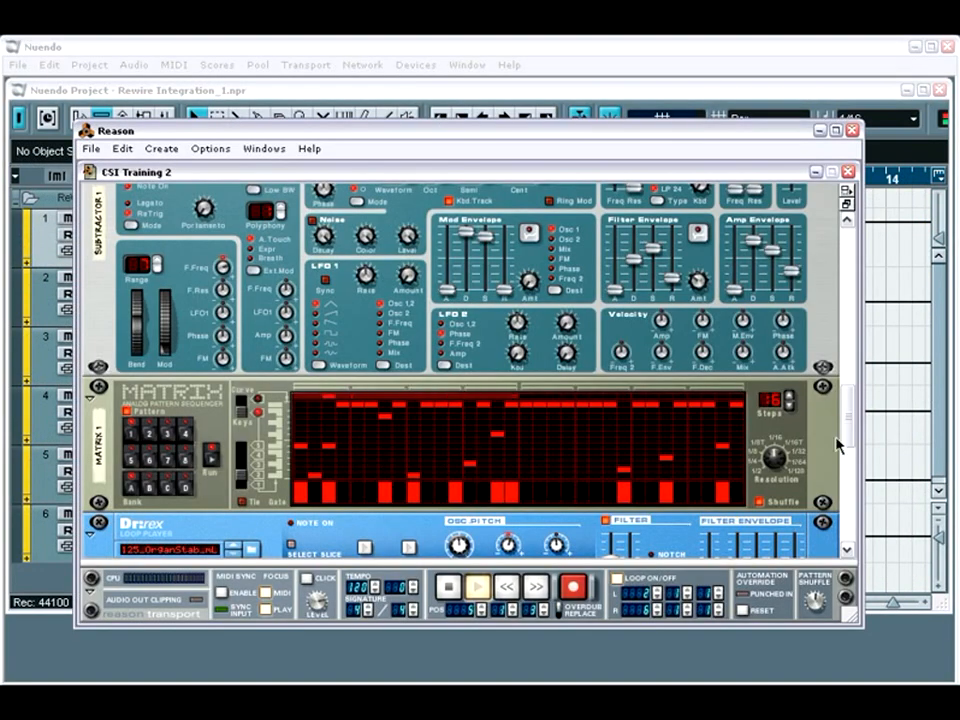
drag(845, 443, 848, 508)
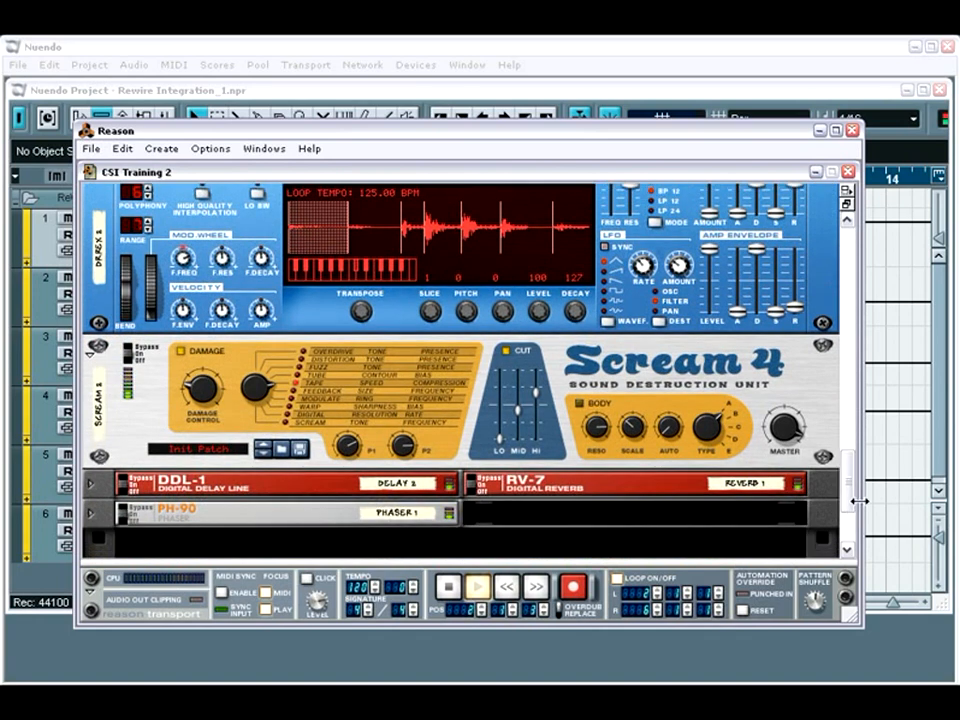
click(881, 508)
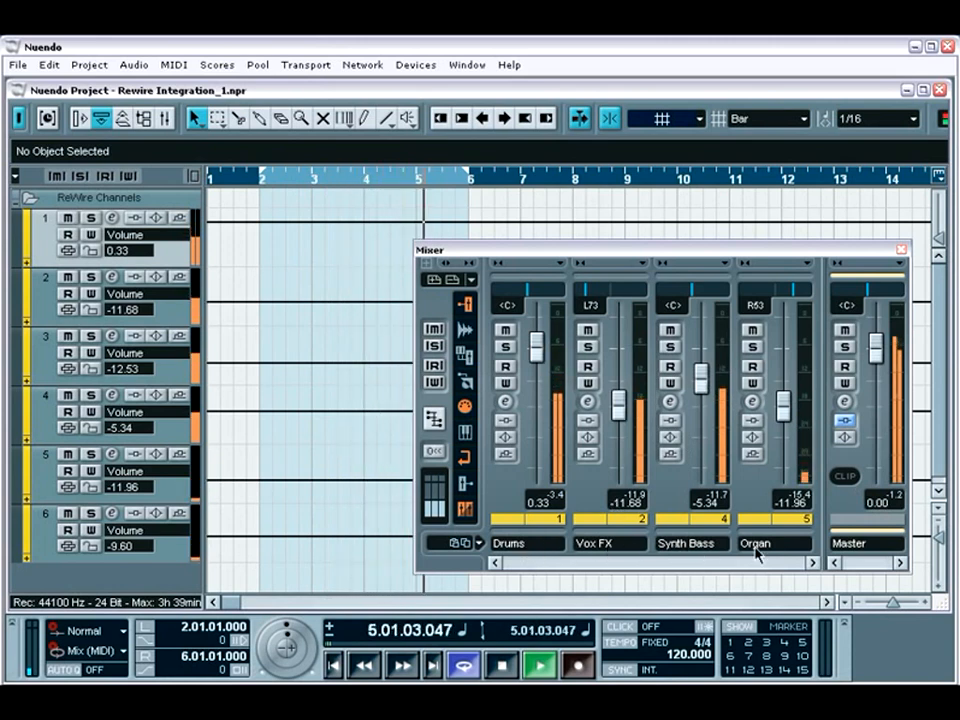
Reduce the height of the tracks and add a MIDI track below the ReWire channels
drag(939, 535, 939, 519)
right_click(157, 541)
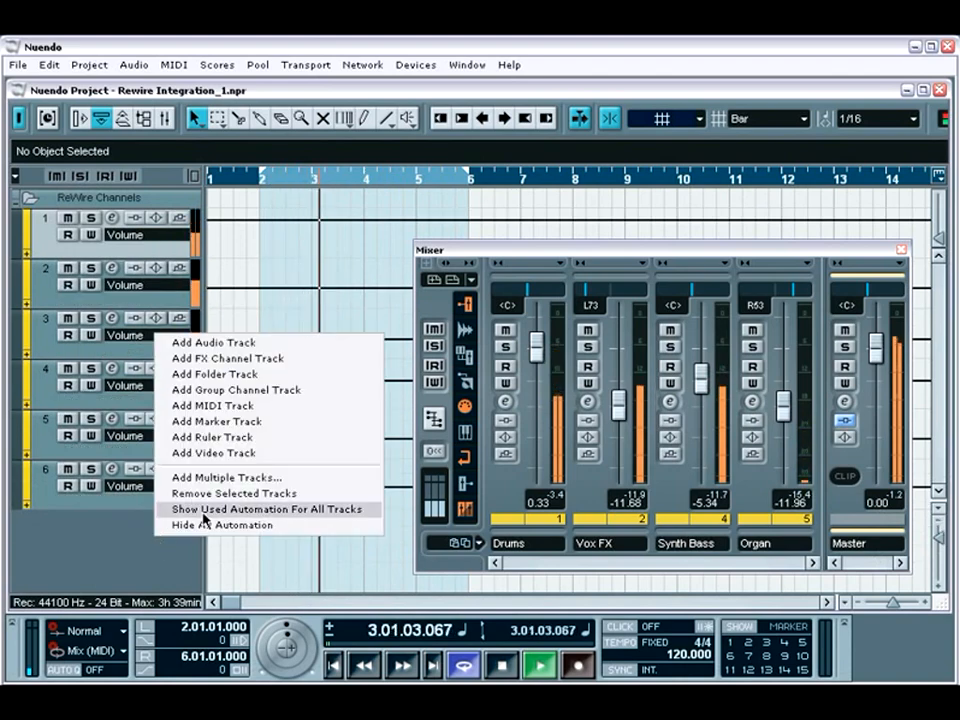
click(229, 410)
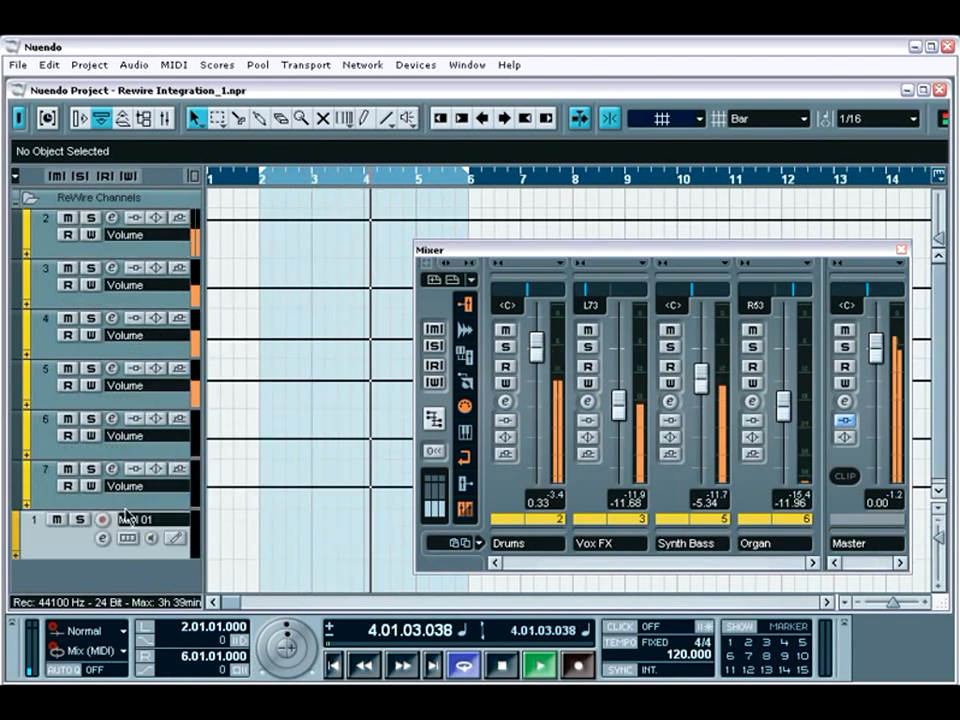
Open the MIDI 01 channel settings, examine the Reason devices offered as MIDI outputs and close the settings
click(103, 540)
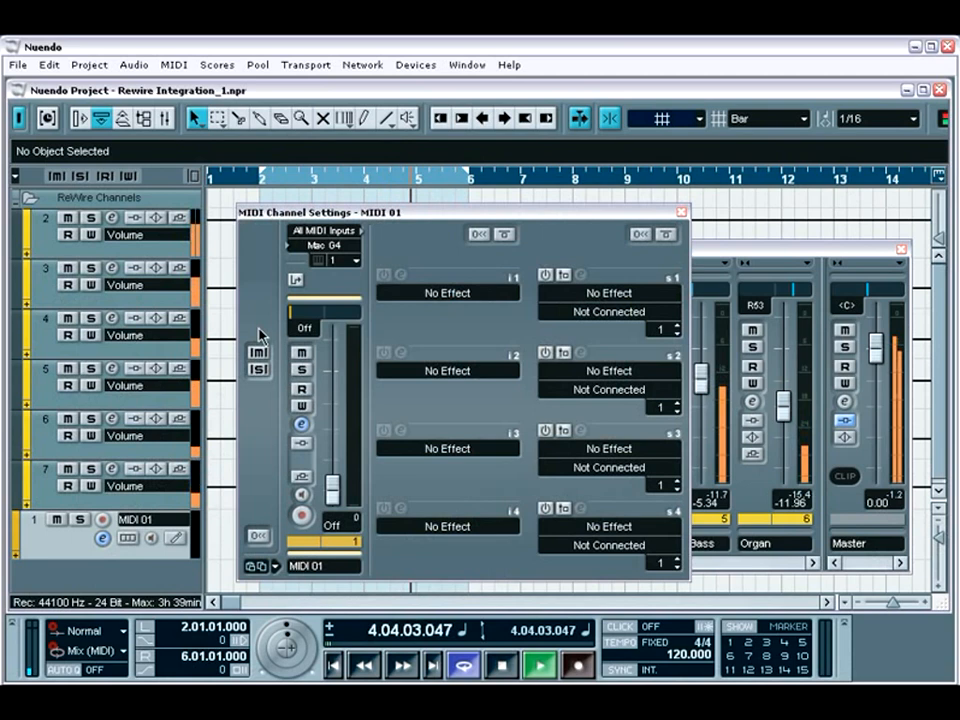
click(322, 245)
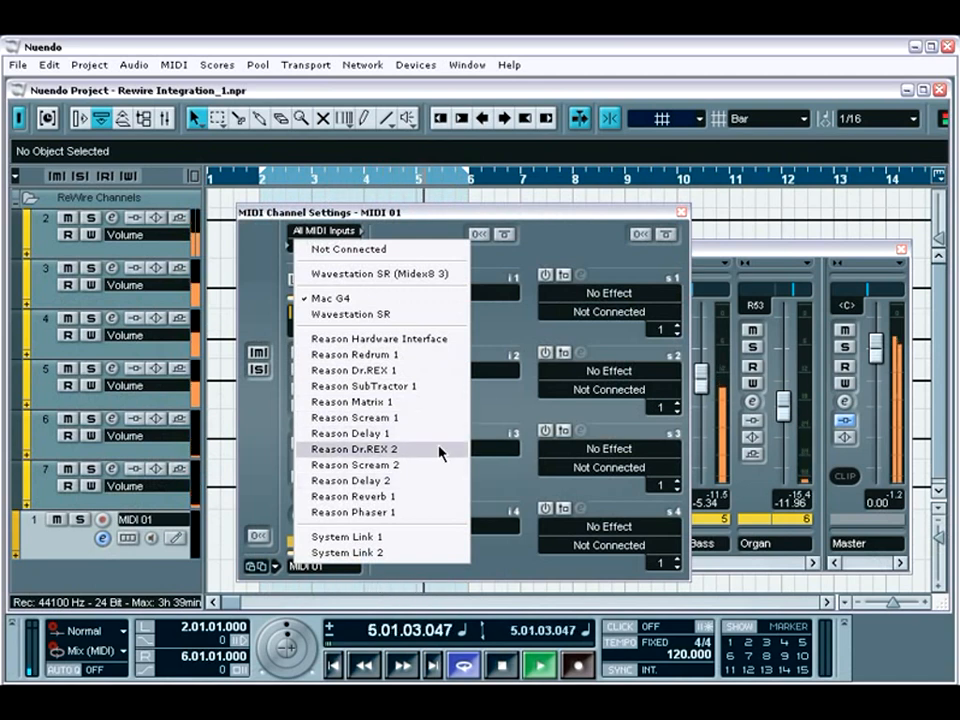
click(590, 258)
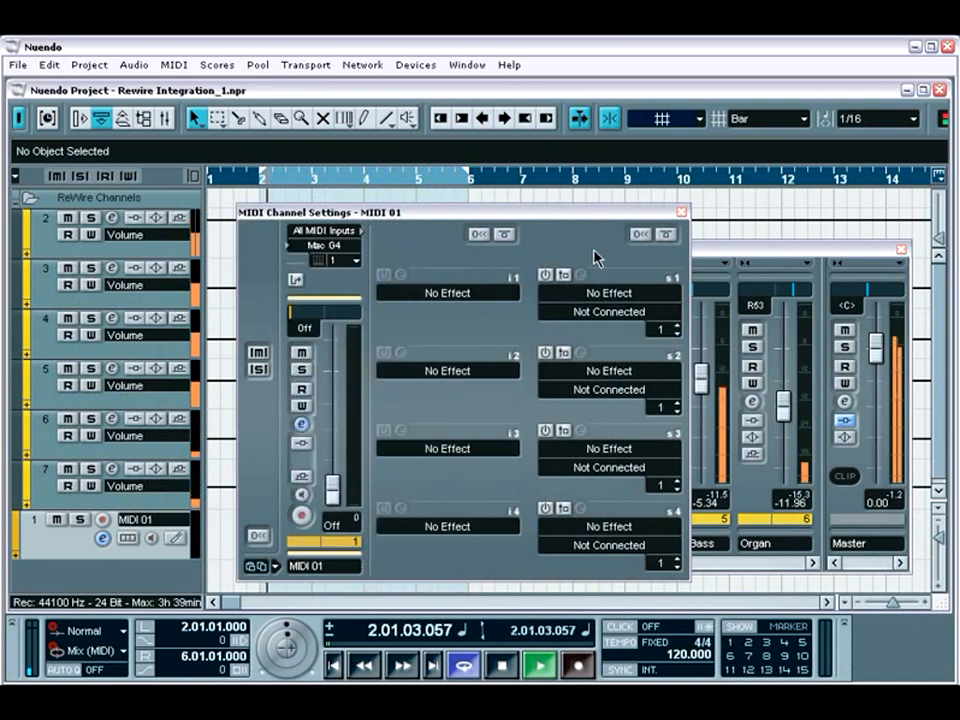
click(681, 212)
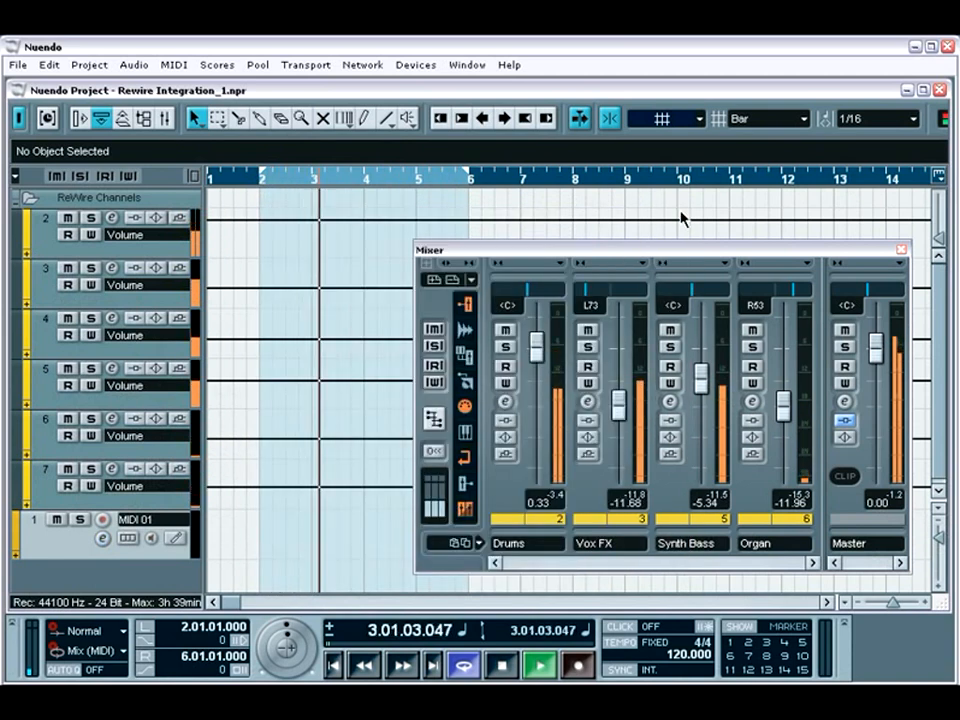